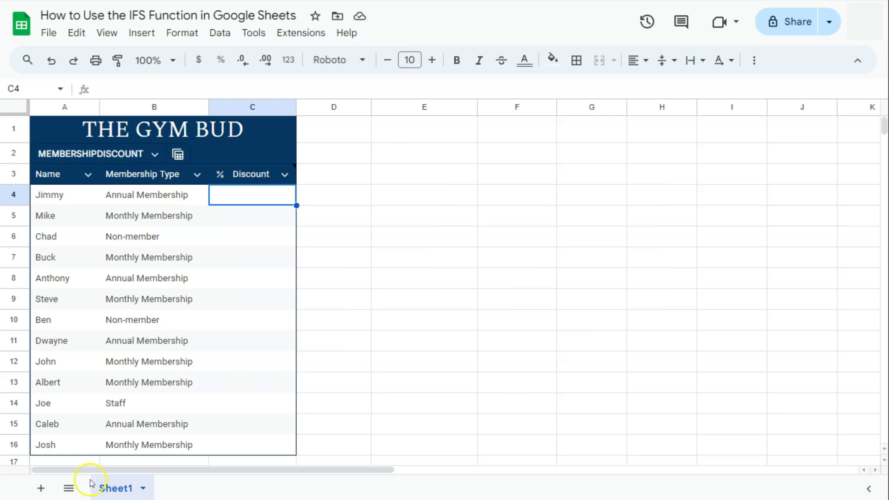
Start an IFS formula in cell C4 whose first condition, B4="Annual Membership", returns 20%.
{"action": "mouse_move", "coordinate": [295, 182]}
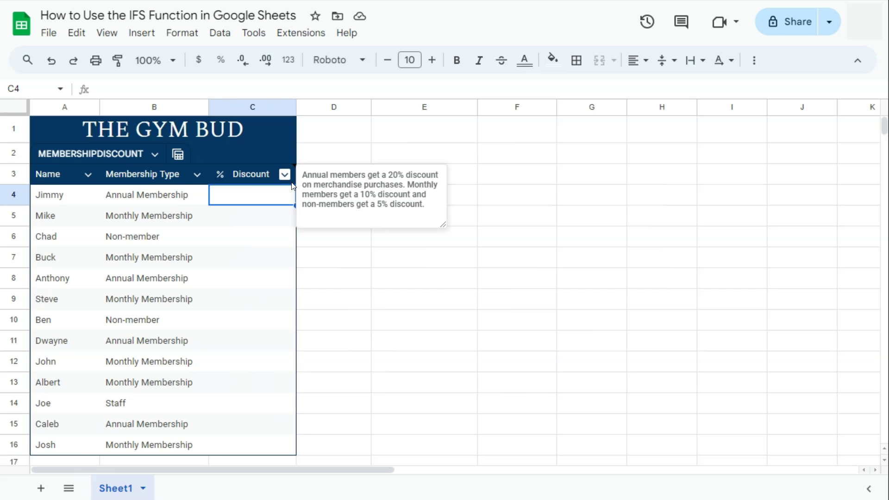
{"action": "left_click", "coordinate": [256, 199]}
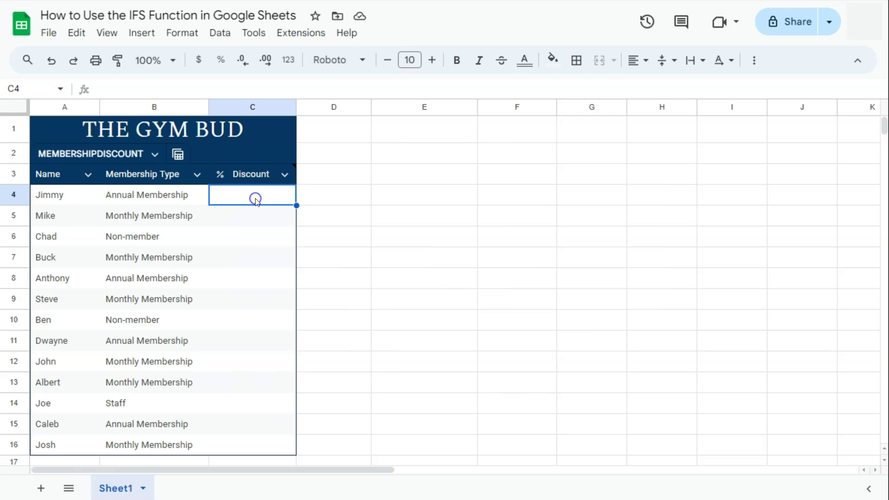
{"action": "type", "text": "="}
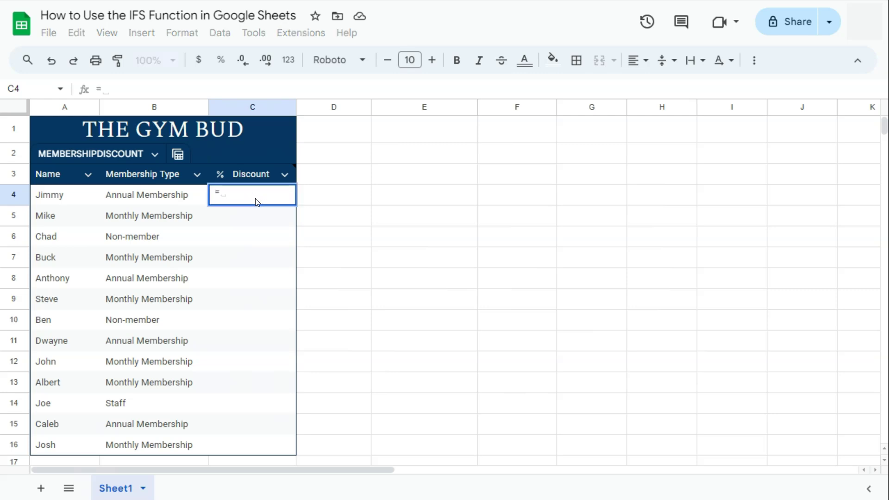
{"action": "type", "text": "IFS"}
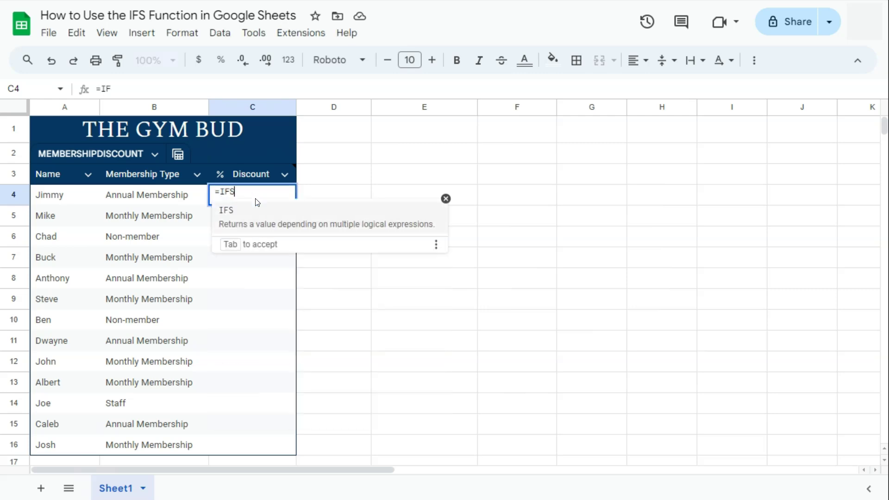
{"action": "left_click", "coordinate": [269, 221]}
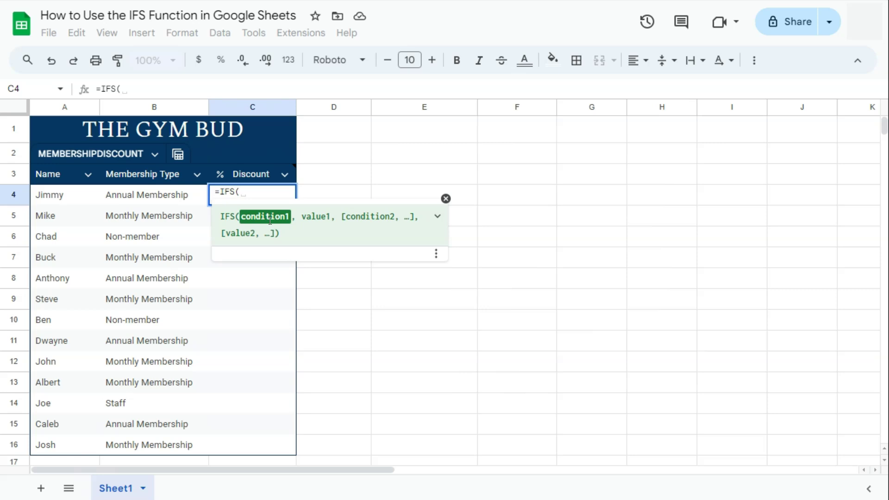
{"action": "left_click", "coordinate": [160, 195]}
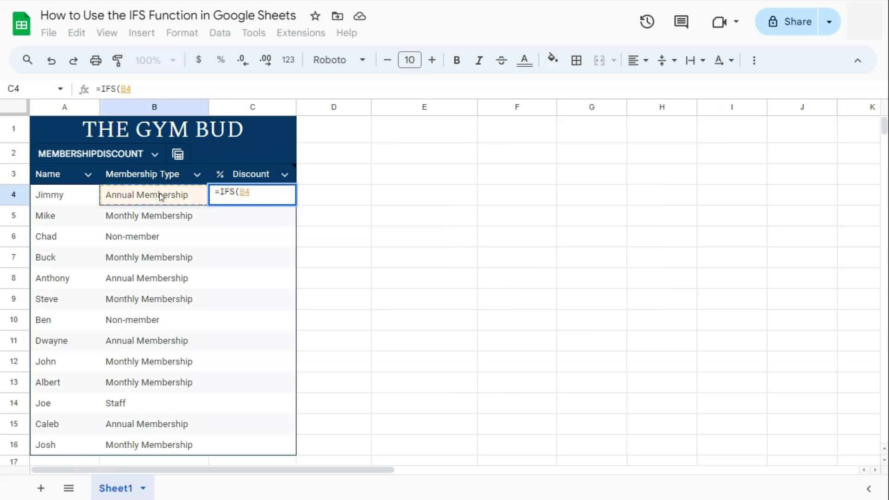
{"action": "type", "text": "="}
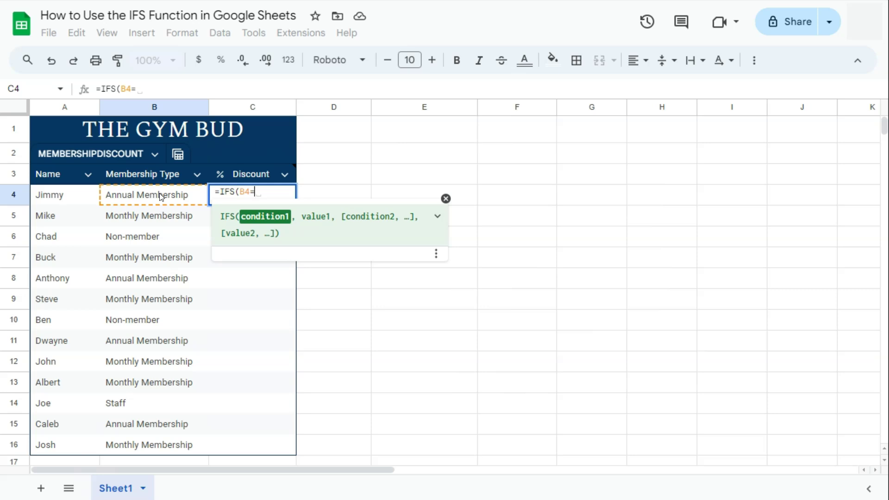
{"action": "type", "text": "\""}
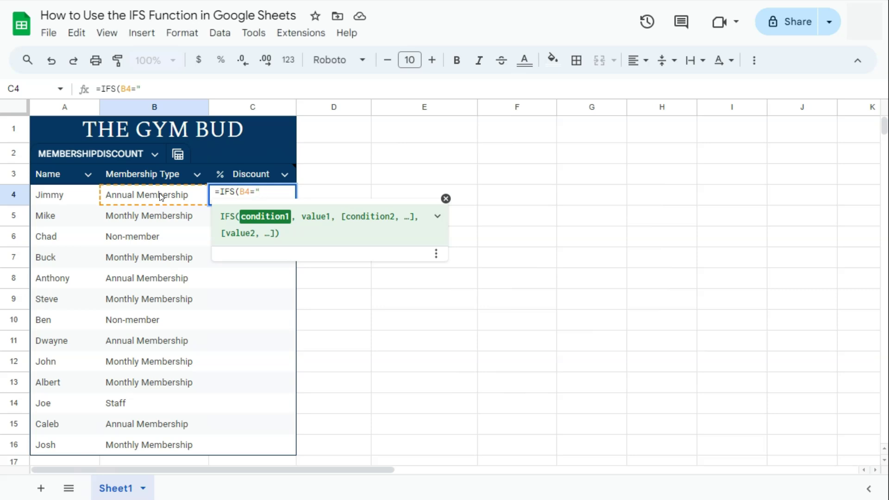
{"action": "type", "text": "Annual Membership\""}
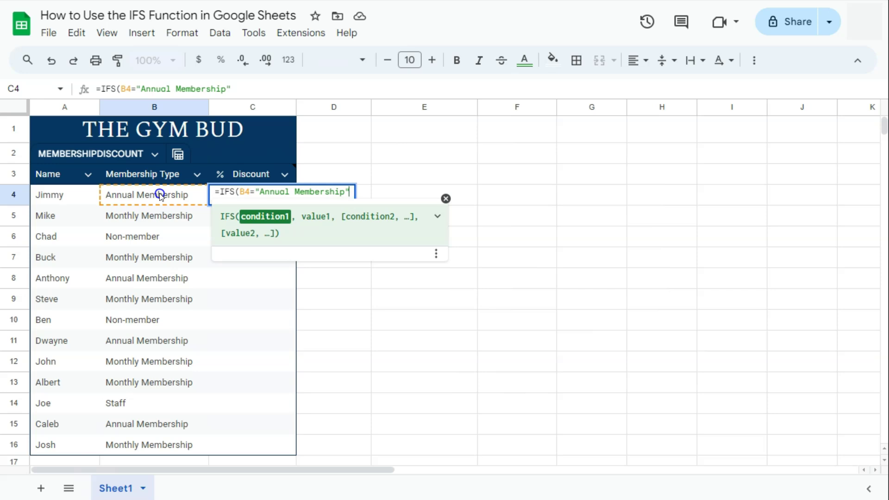
{"action": "type", "text": ","}
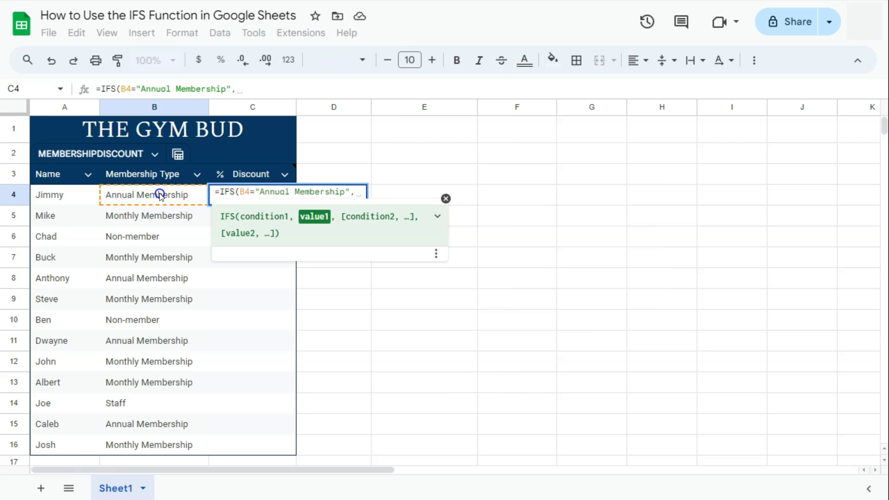
{"action": "type", "text": "20%"}
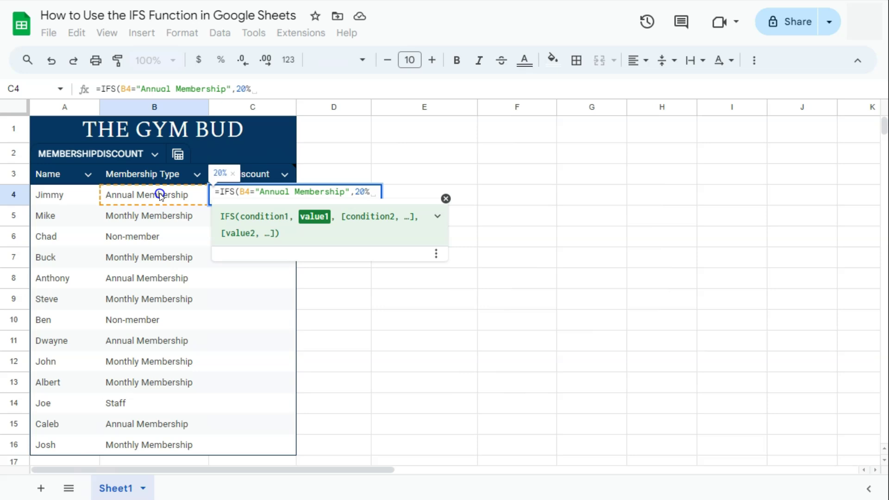
{"action": "type", "text": ","}
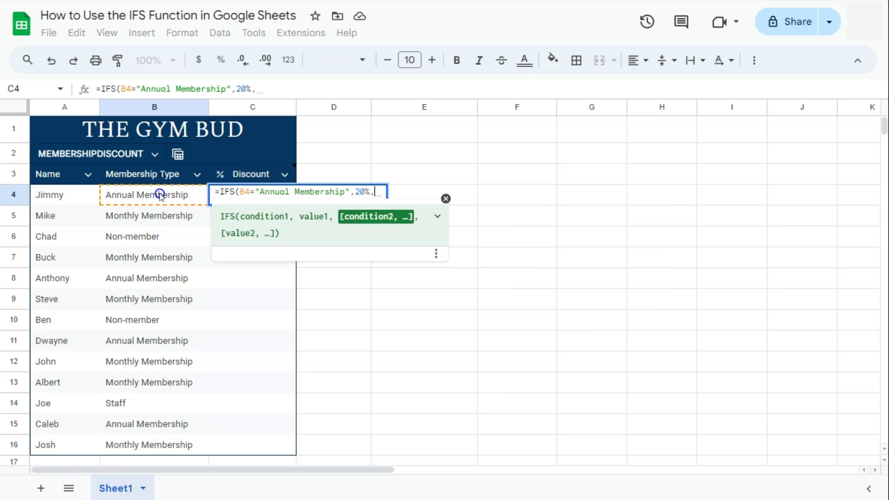
Add a second condition to the IFS formula, B4="monthly Membership", returning 15%.
{"action": "left_click", "coordinate": [159, 193]}
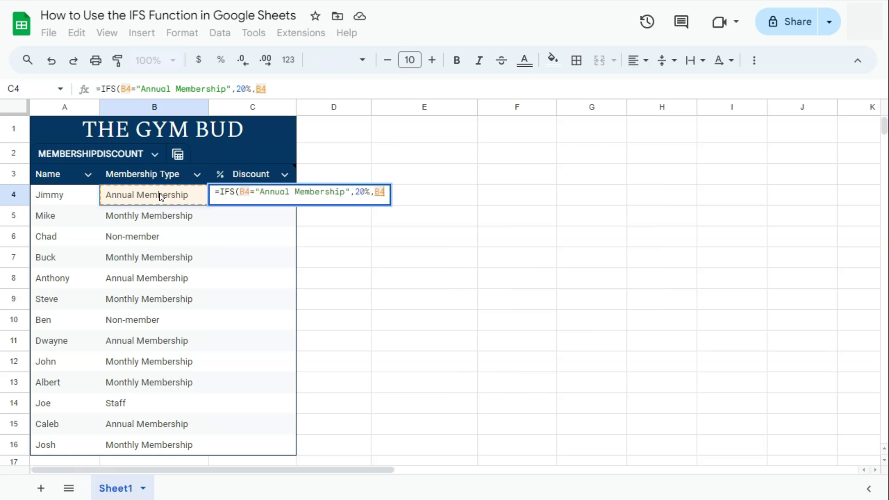
{"action": "type", "text": "="}
{"action": "type", "text": "\""}
{"action": "type", "text": "mont"}
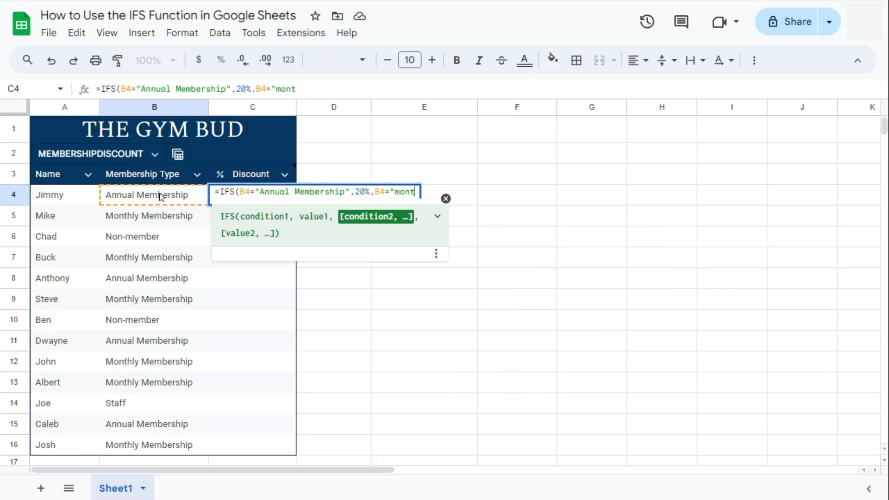
{"action": "type", "text": "hly Mem"}
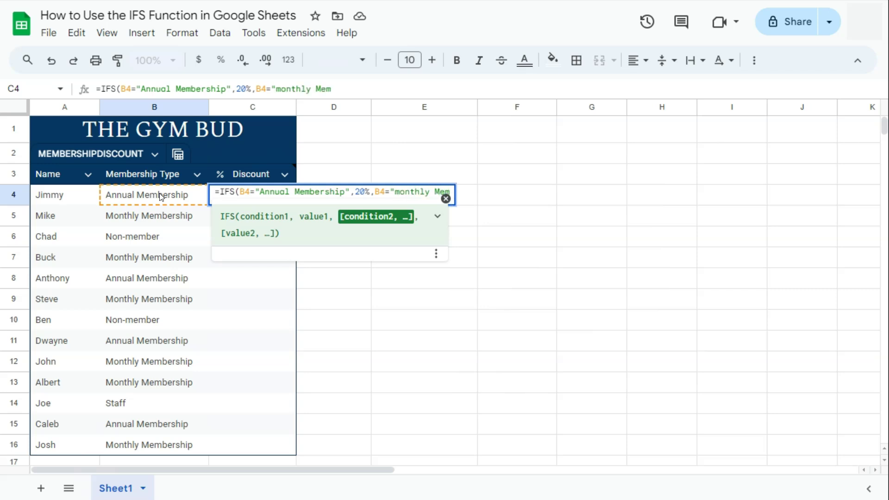
{"action": "type", "text": "bership"}
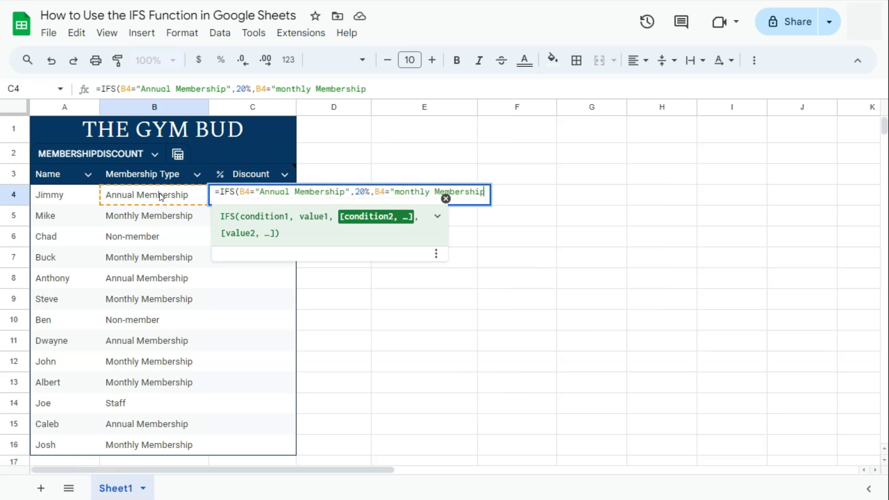
{"action": "type", "text": "\", "}
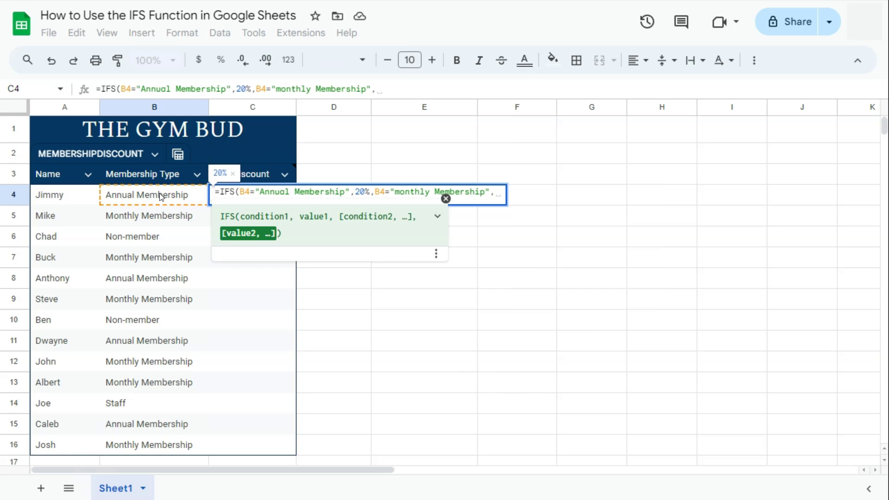
{"action": "type", "text": "15%"}
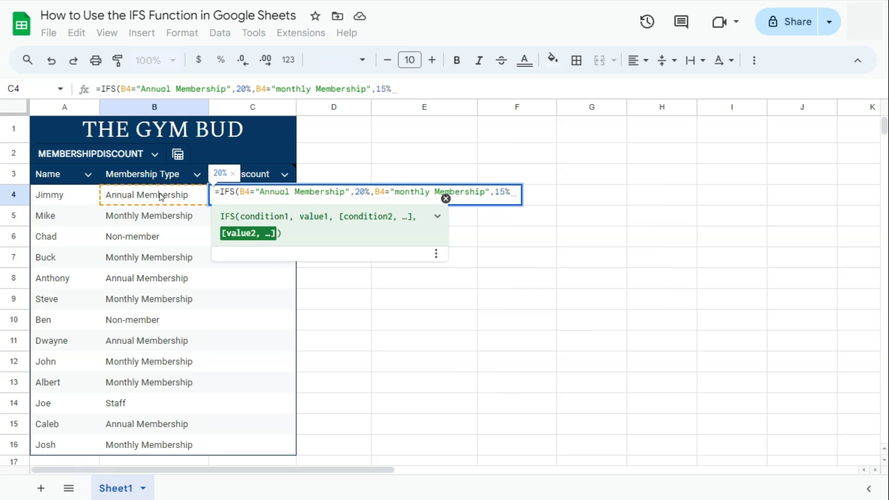
{"action": "type", "text": ","}
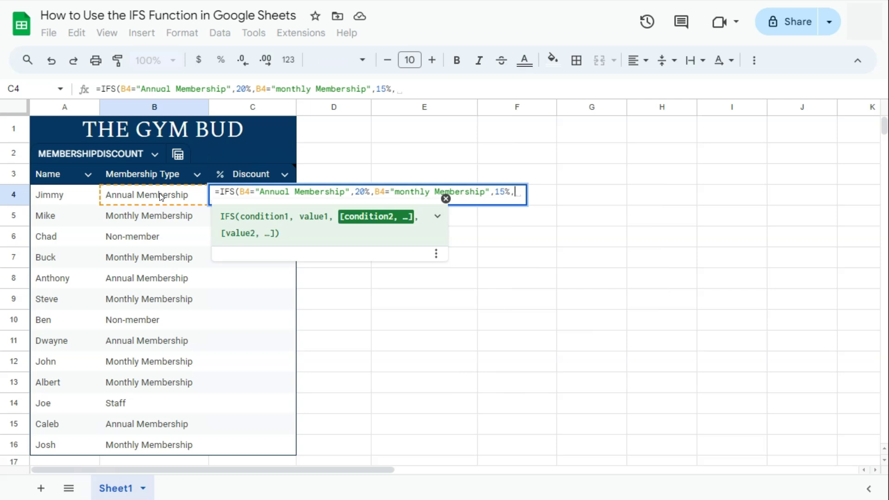
Complete the formula with the condition B4="Non-member" returning 5%, and accept the suggested autofill for the rest of the Discount column.
{"action": "left_click", "coordinate": [159, 194]}
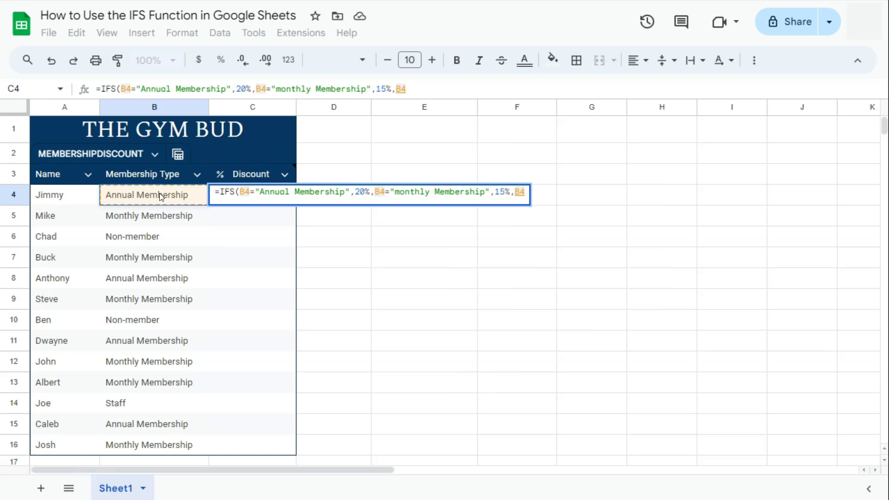
{"action": "type", "text": "=\""}
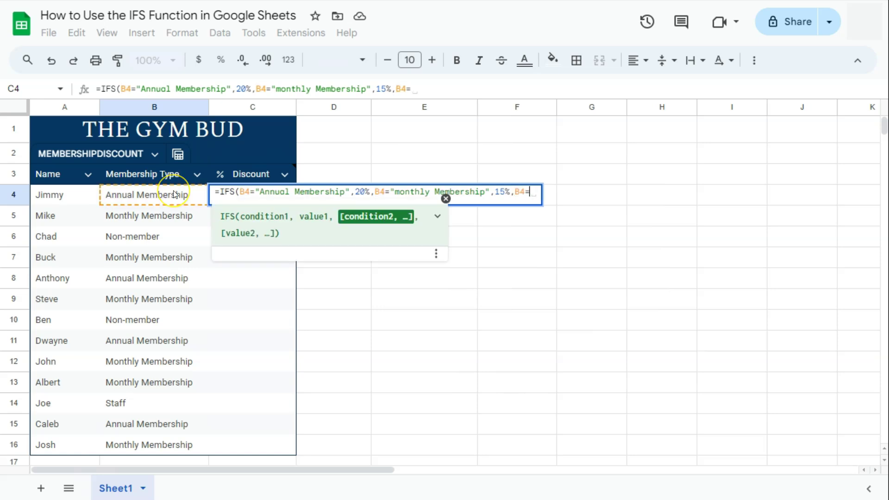
{"action": "type", "text": "N"}
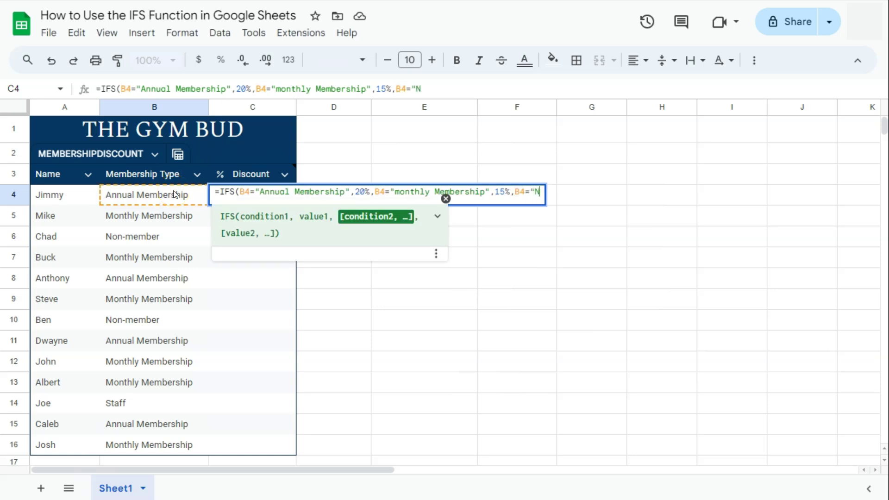
{"action": "type", "text": "on-m"}
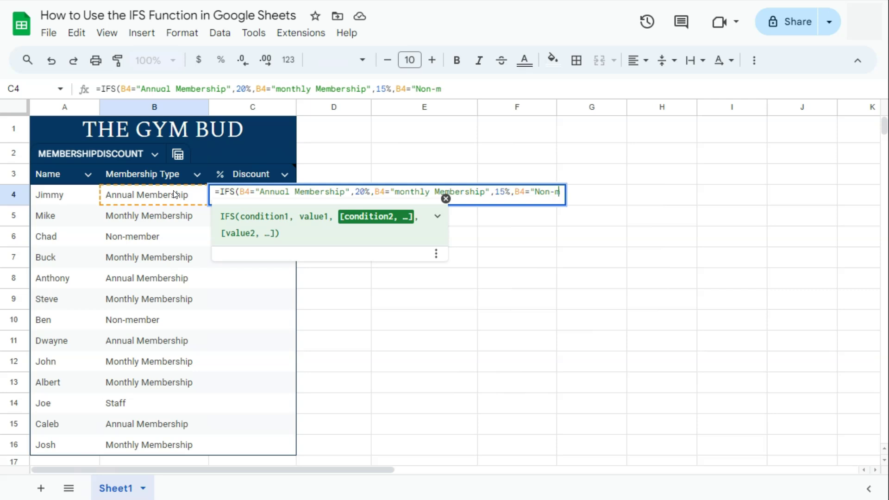
{"action": "type", "text": "ember\","}
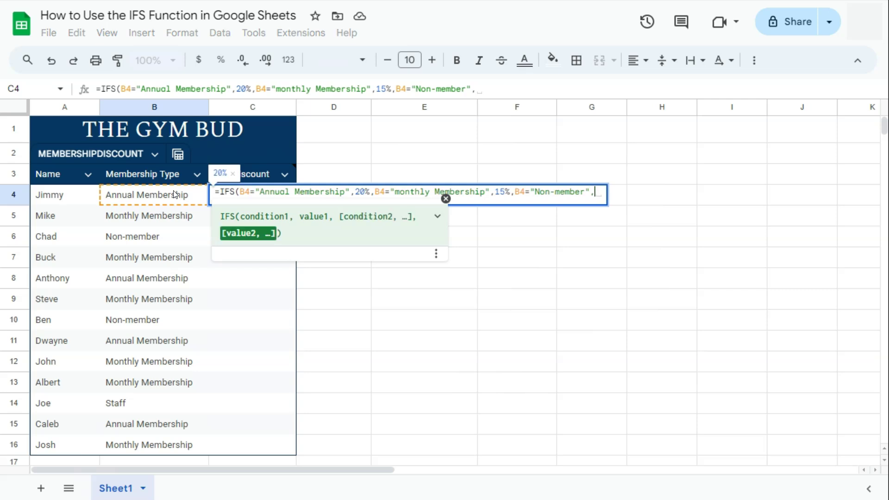
{"action": "type", "text": "5%)"}
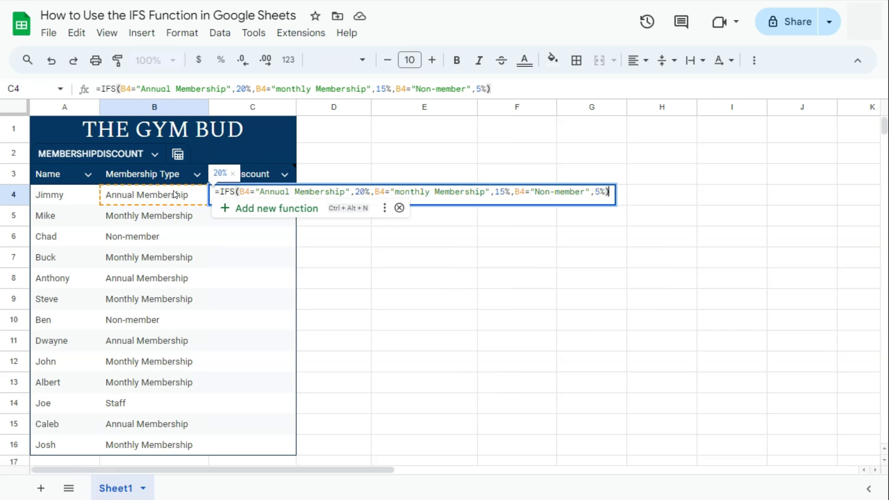
{"action": "key", "text": "Return"}
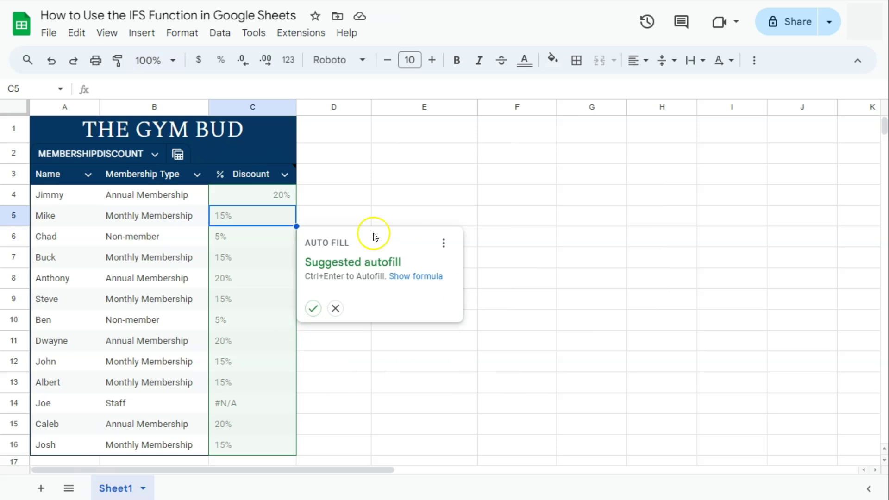
{"action": "left_click", "coordinate": [313, 309]}
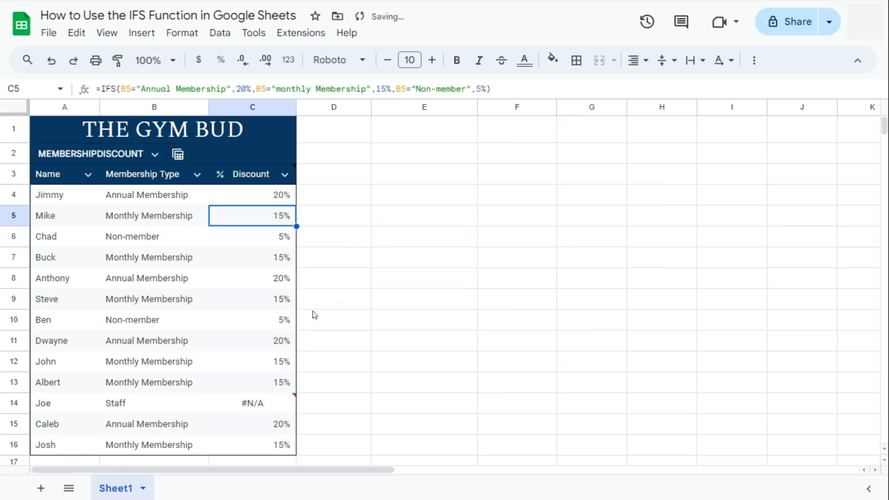
Extend the IFS formula in C4 with a final condition B4<>0 that returns an empty string "".
{"action": "mouse_move", "coordinate": [245, 404]}
{"action": "left_click", "coordinate": [263, 193]}
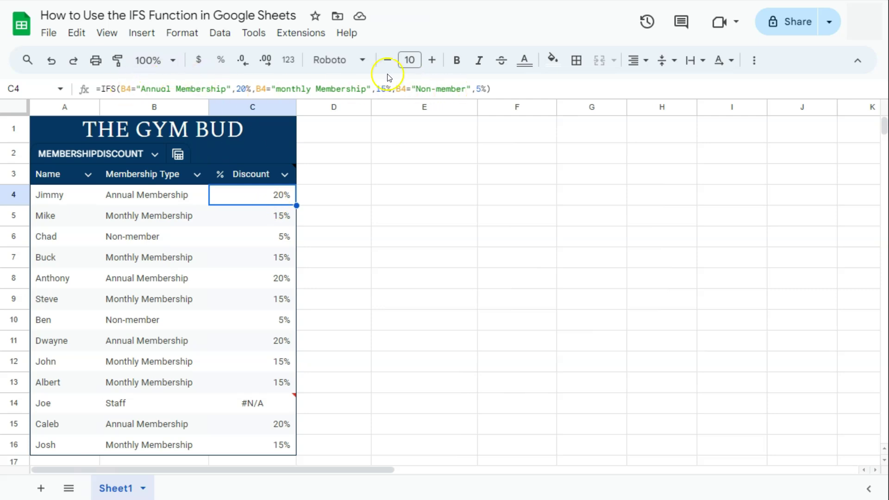
{"action": "left_click", "coordinate": [485, 89]}
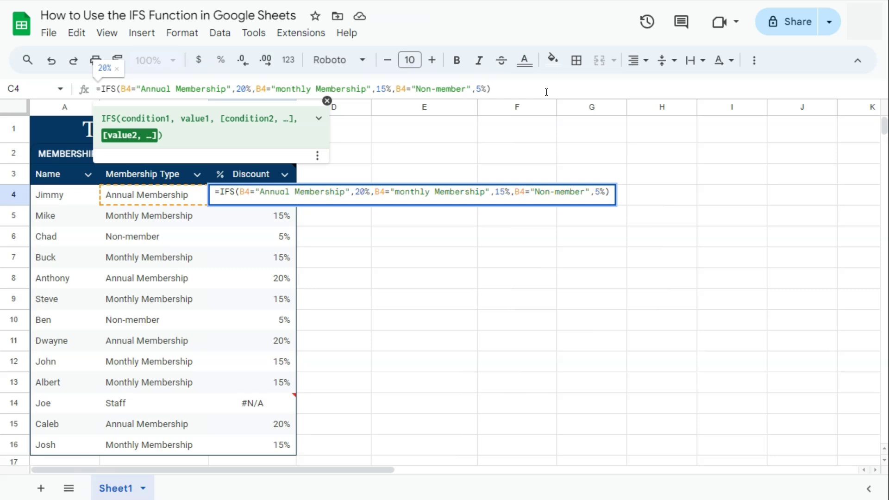
{"action": "type", "text": ","}
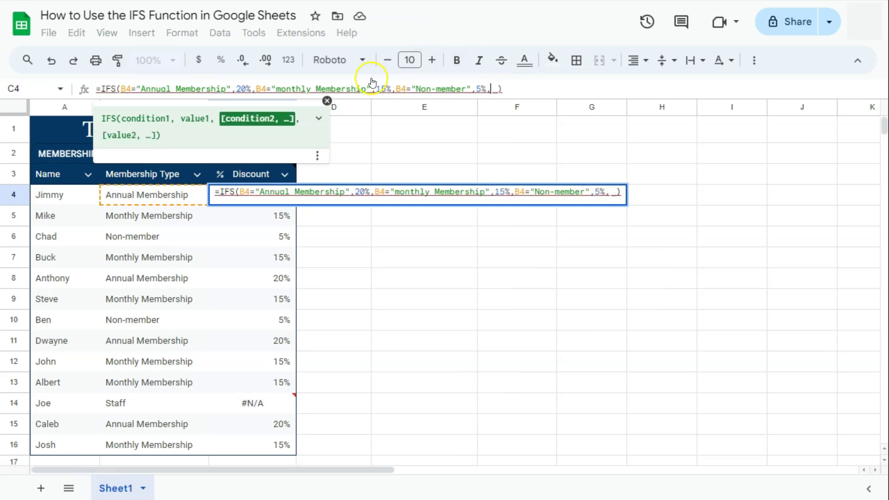
{"action": "left_click", "coordinate": [165, 193]}
{"action": "type", "text": "<>0"}
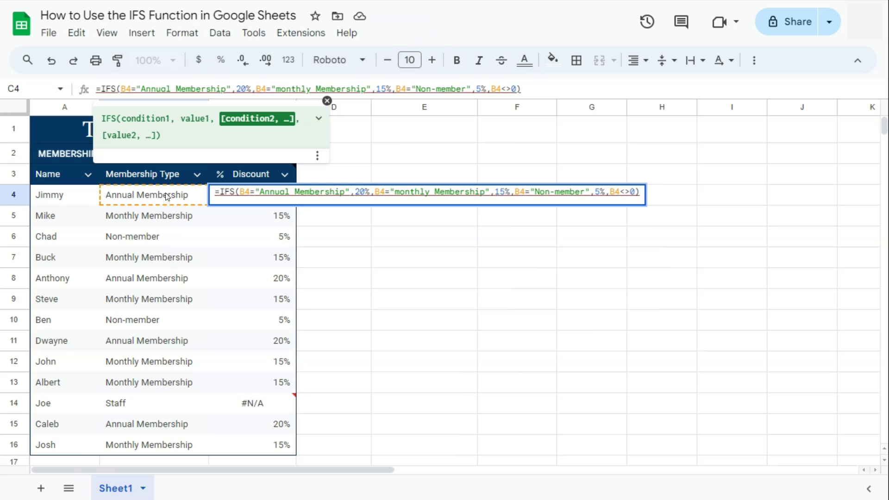
{"action": "type", "text": ", "}
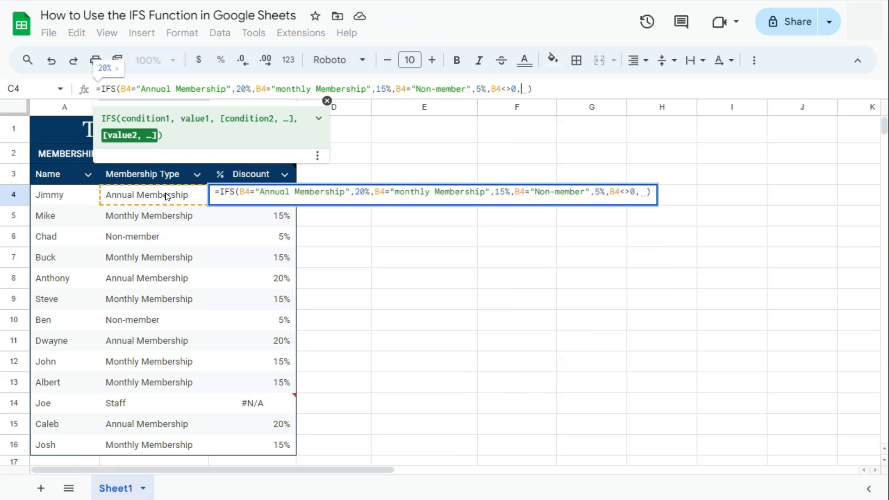
{"action": "type", "text": "\"\""}
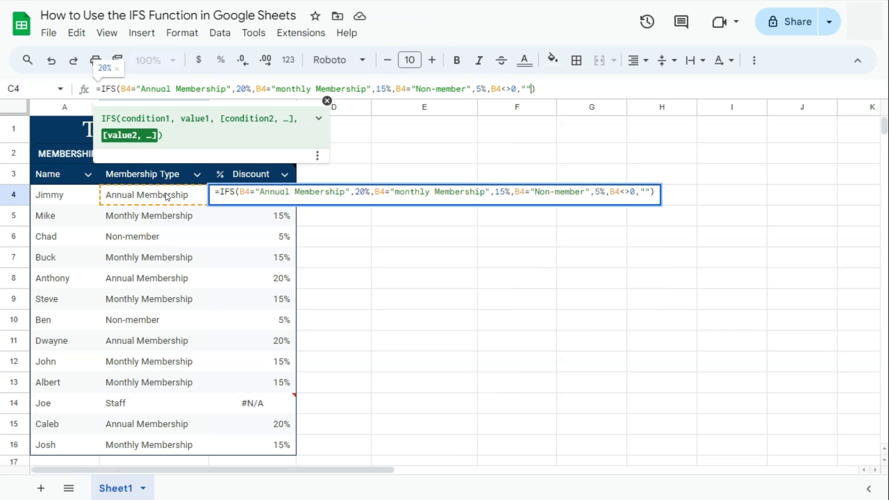
{"action": "key", "text": "Return"}
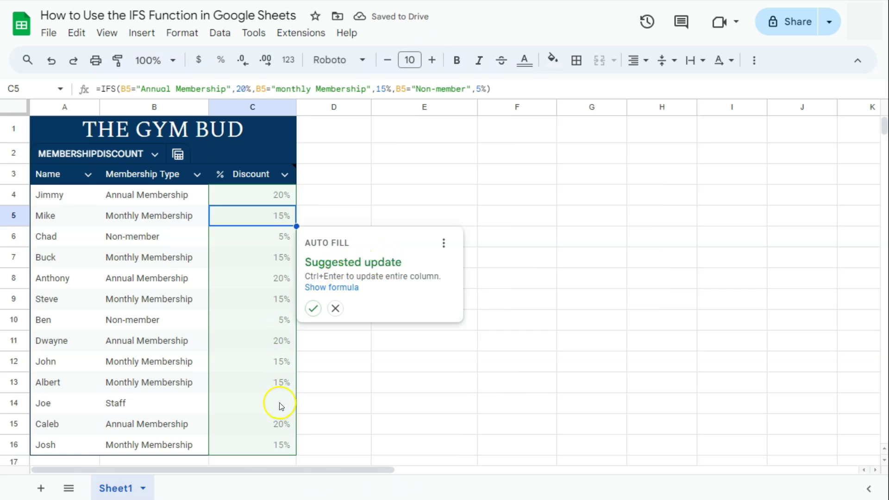
Accept the suggested update to apply the revised formula to the entire Discount column, and dismiss the notification.
{"action": "mouse_move", "coordinate": [280, 406]}
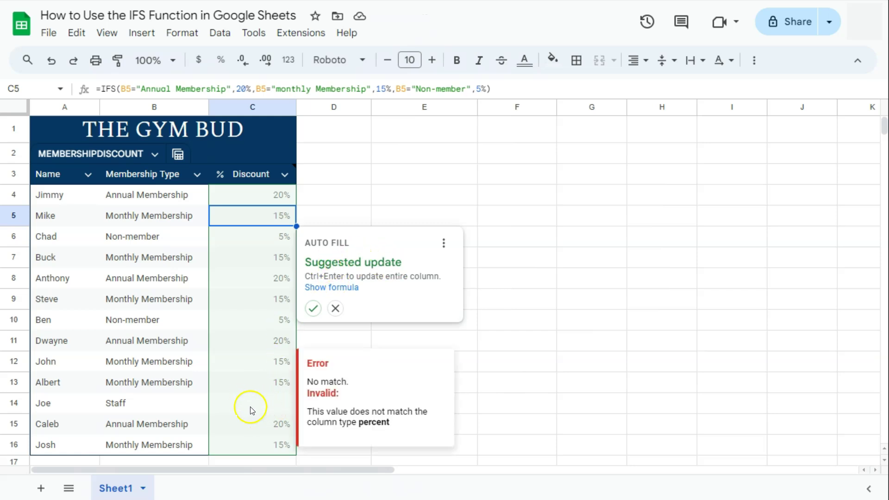
{"action": "left_click", "coordinate": [312, 309]}
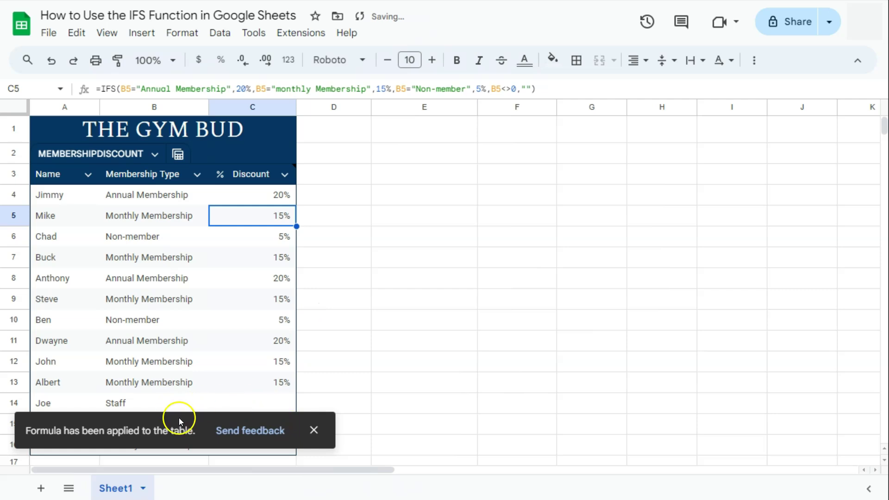
{"action": "left_click", "coordinate": [314, 431]}
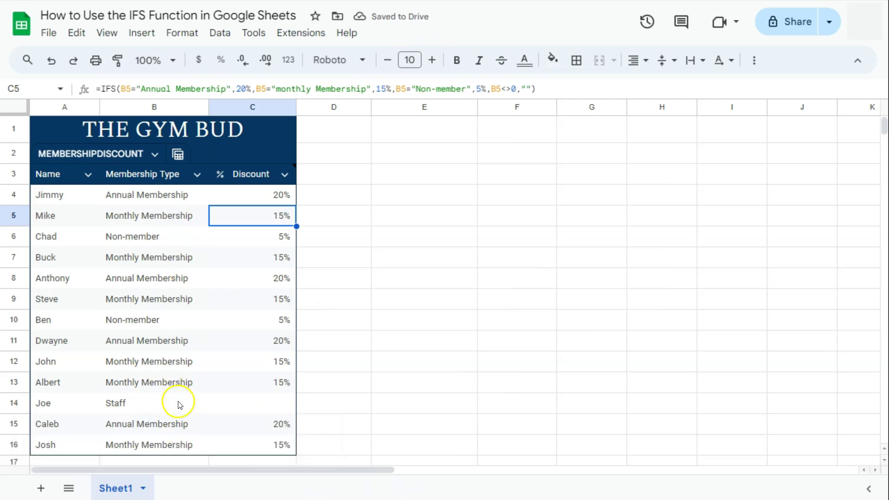
{"action": "scroll", "coordinate": [339, 363], "scroll_direction": "down", "scroll_amount": 2}
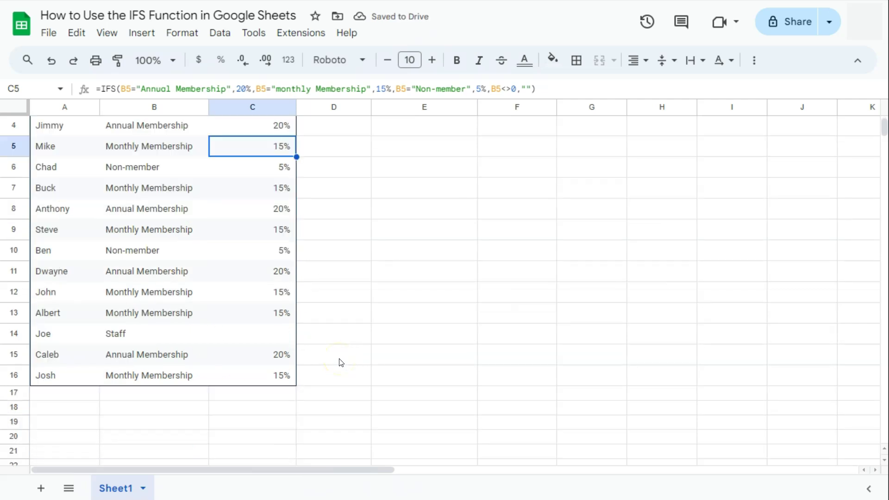
{"action": "scroll", "coordinate": [342, 362], "scroll_direction": "up", "scroll_amount": 2}
{"action": "scroll", "coordinate": [342, 363], "scroll_direction": "down", "scroll_amount": 2}
{"action": "scroll", "coordinate": [341, 362], "scroll_direction": "up", "scroll_amount": 2}
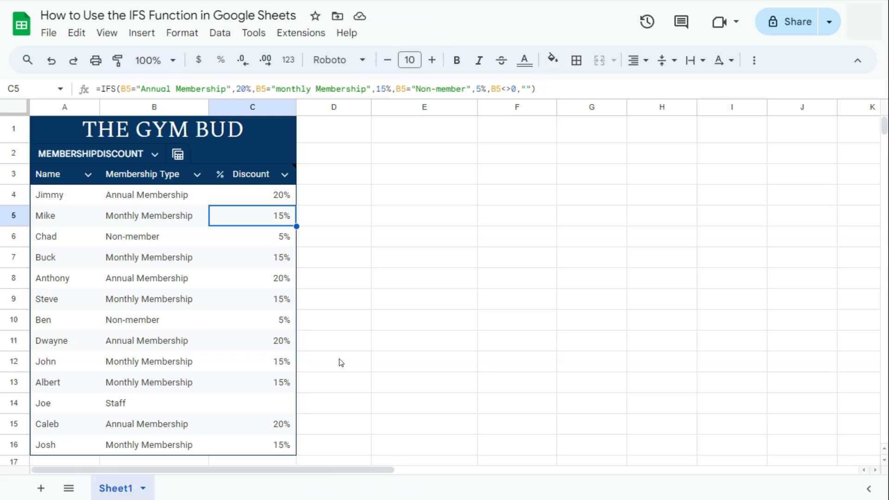
{"action": "left_click", "coordinate": [322, 197]}
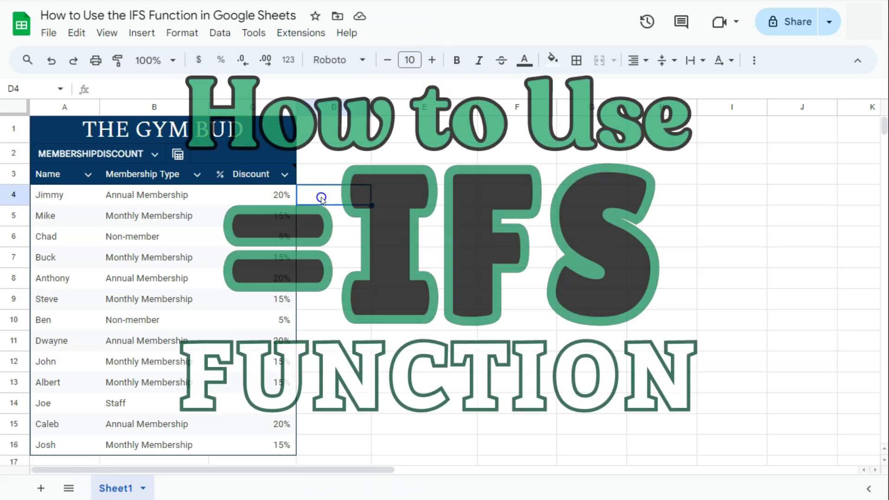